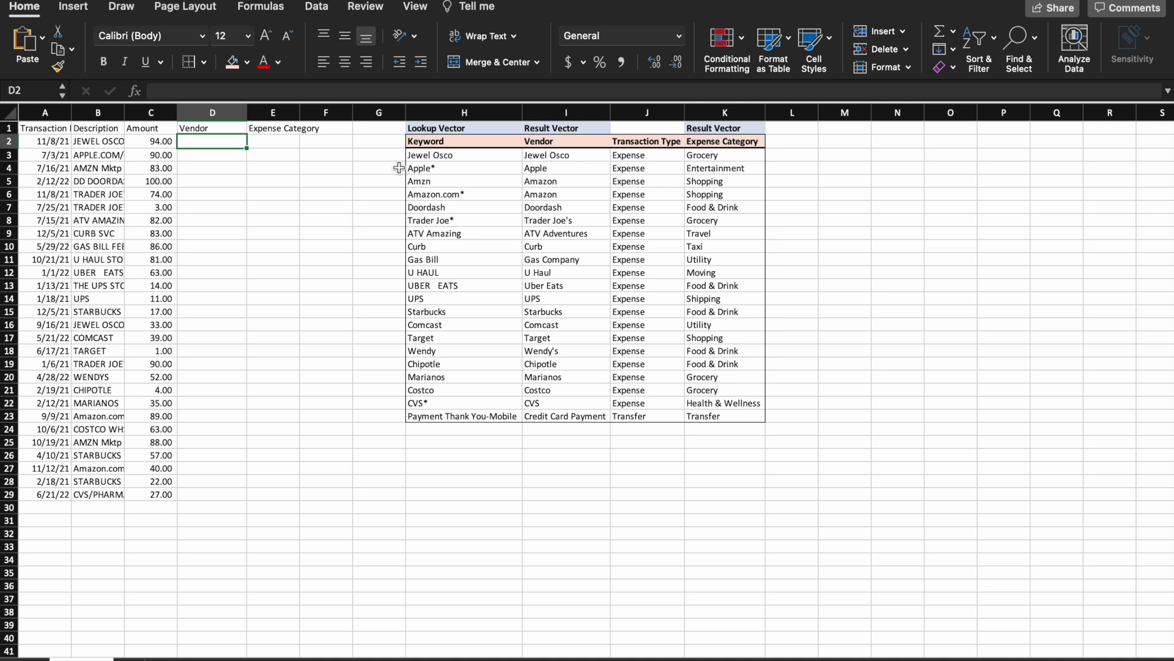
- Enter =SEARCH($H$3:$H$23,B2) in D2 to look for each keyword in the B2 description
text(=sear)
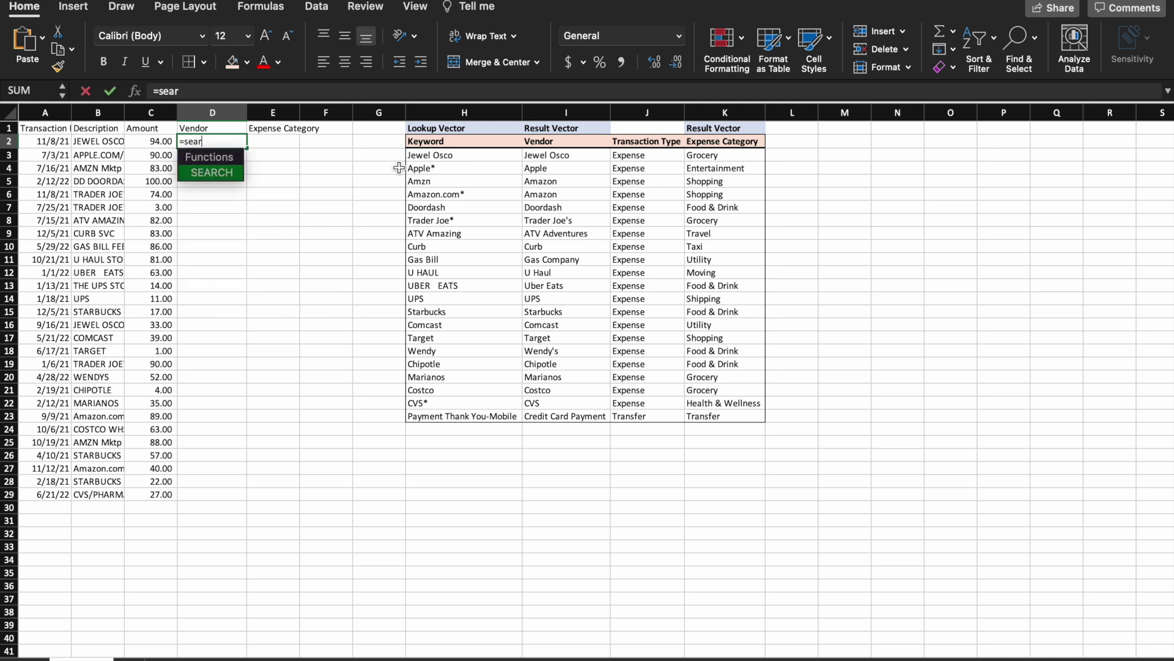
text(ch()
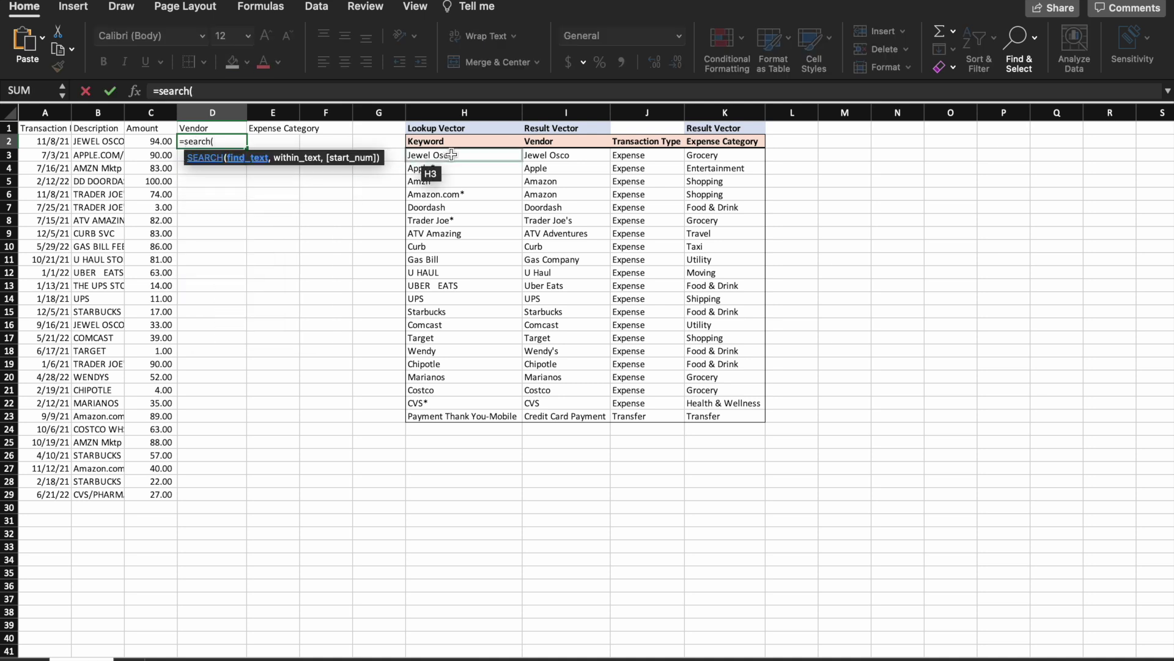
drag(451, 155, 449, 417)
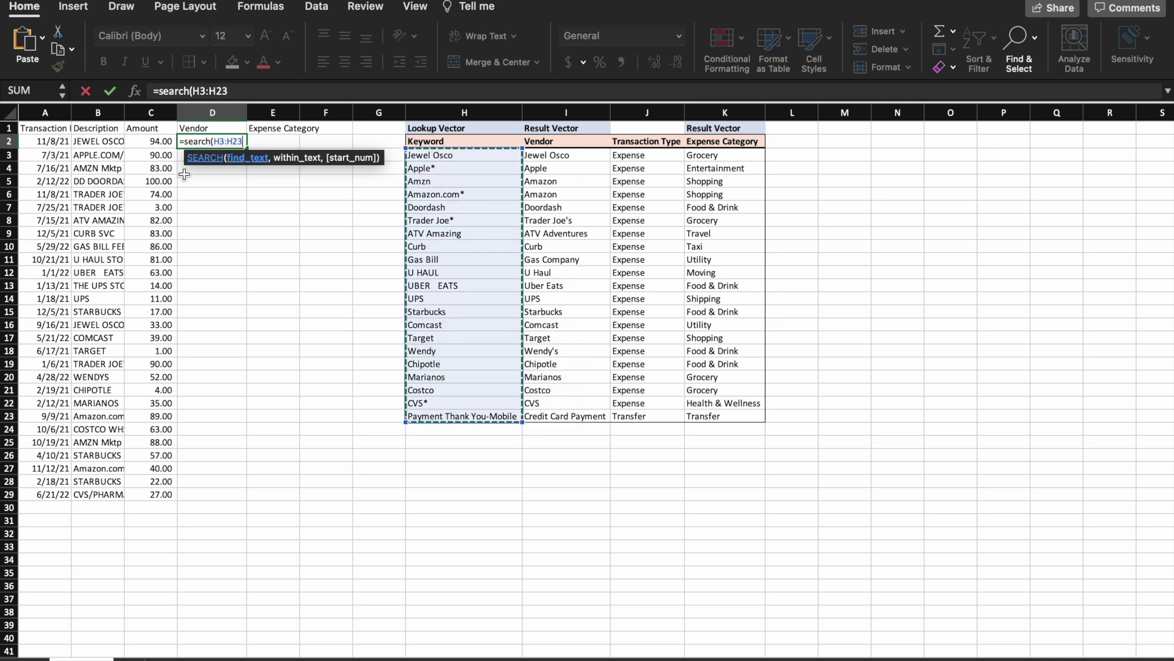
click(240, 92)
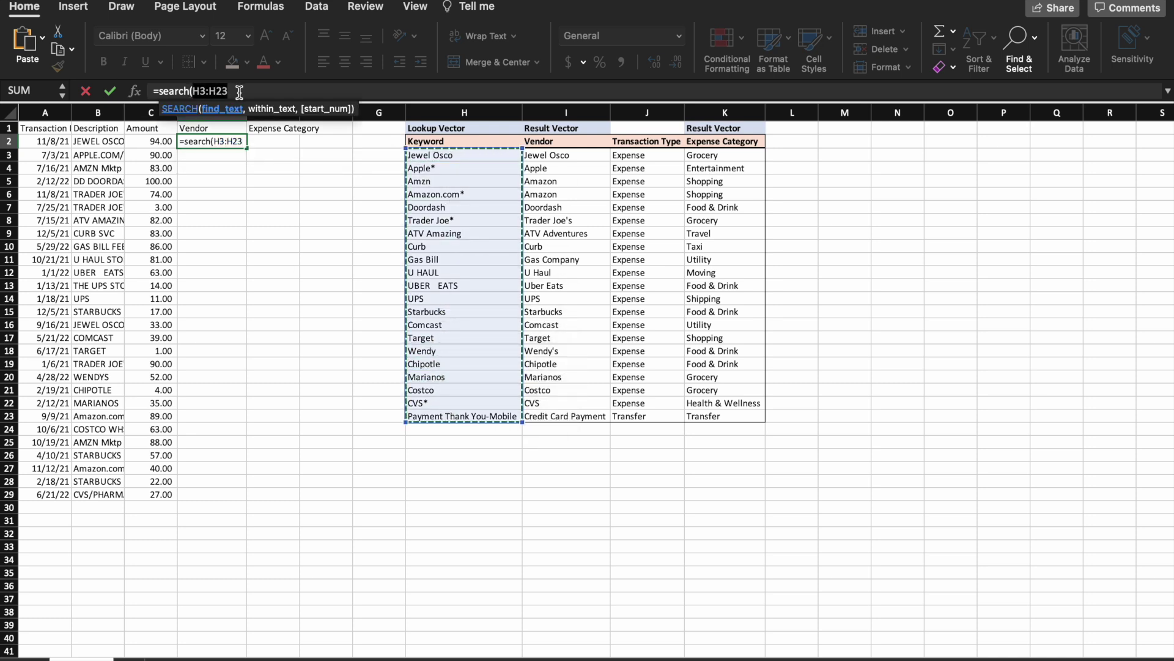
key(F4)
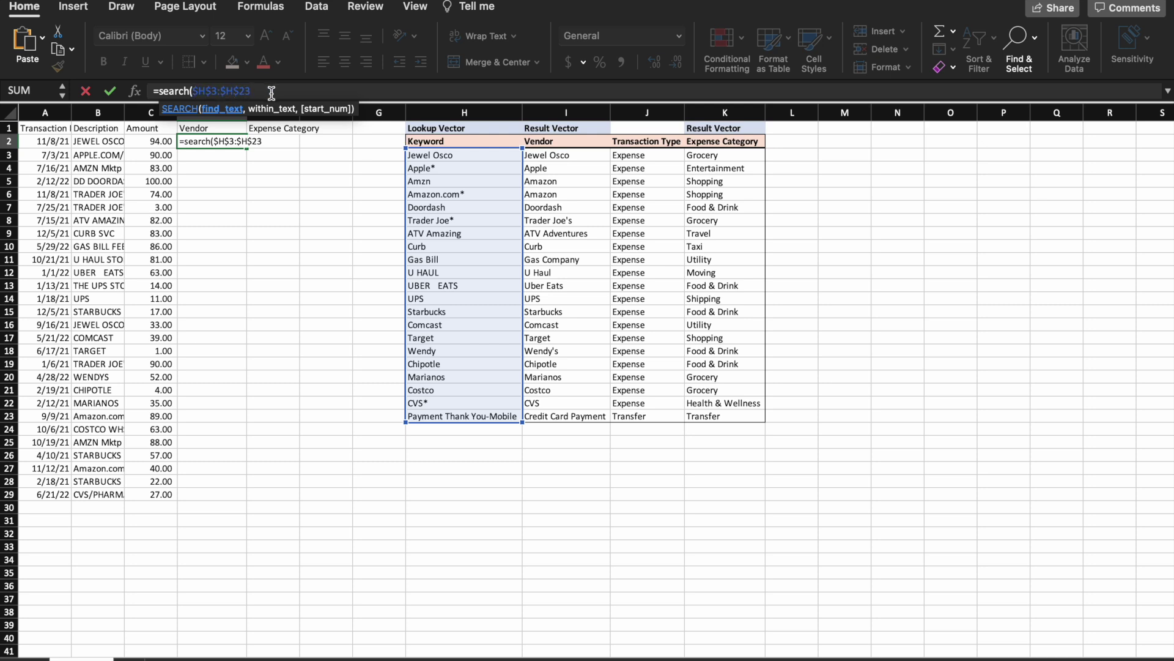
text(,)
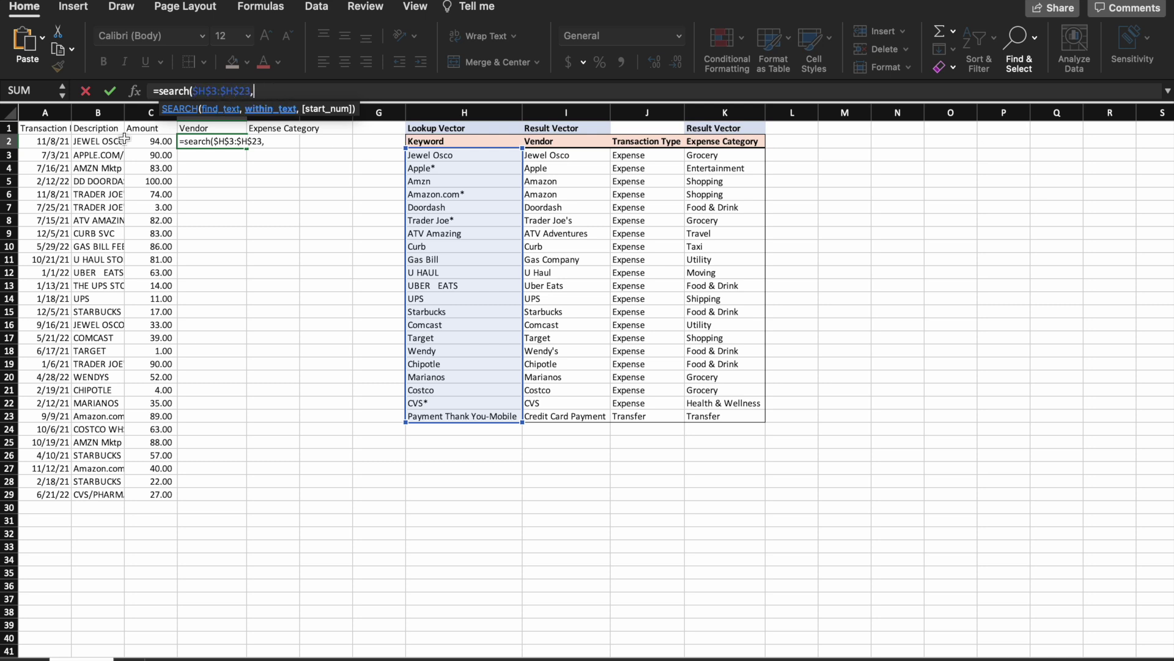
click(93, 142)
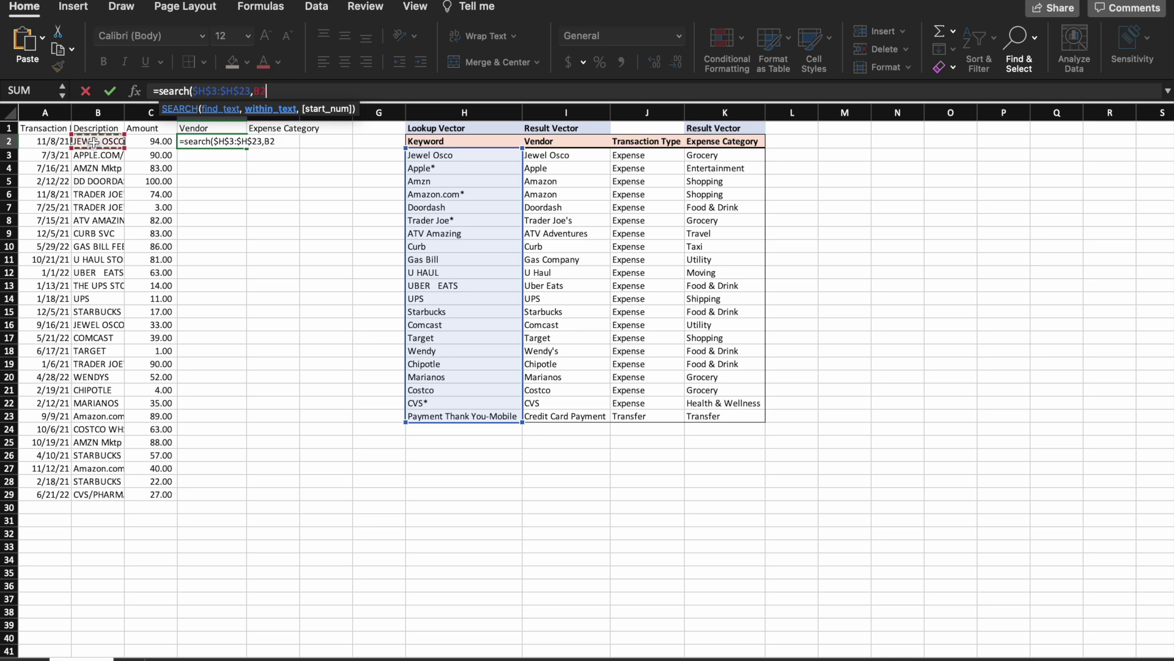
key(Return)
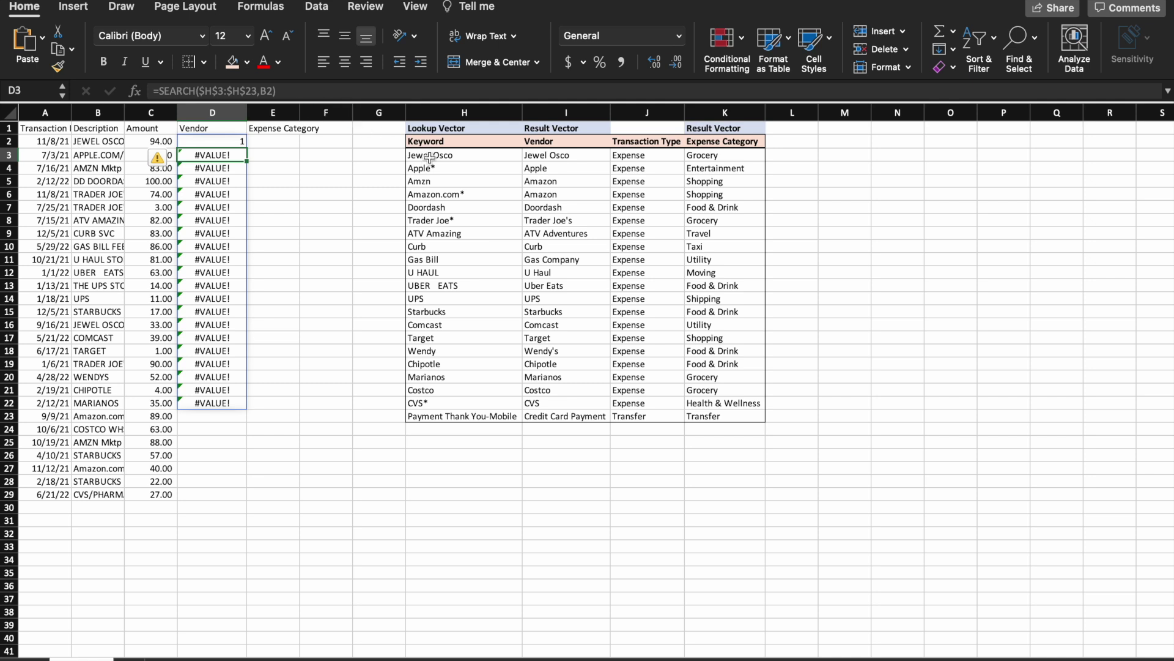
- Move the spilled SEARCH results from D2:D22 into Expense Category cell E2
click(207, 141)
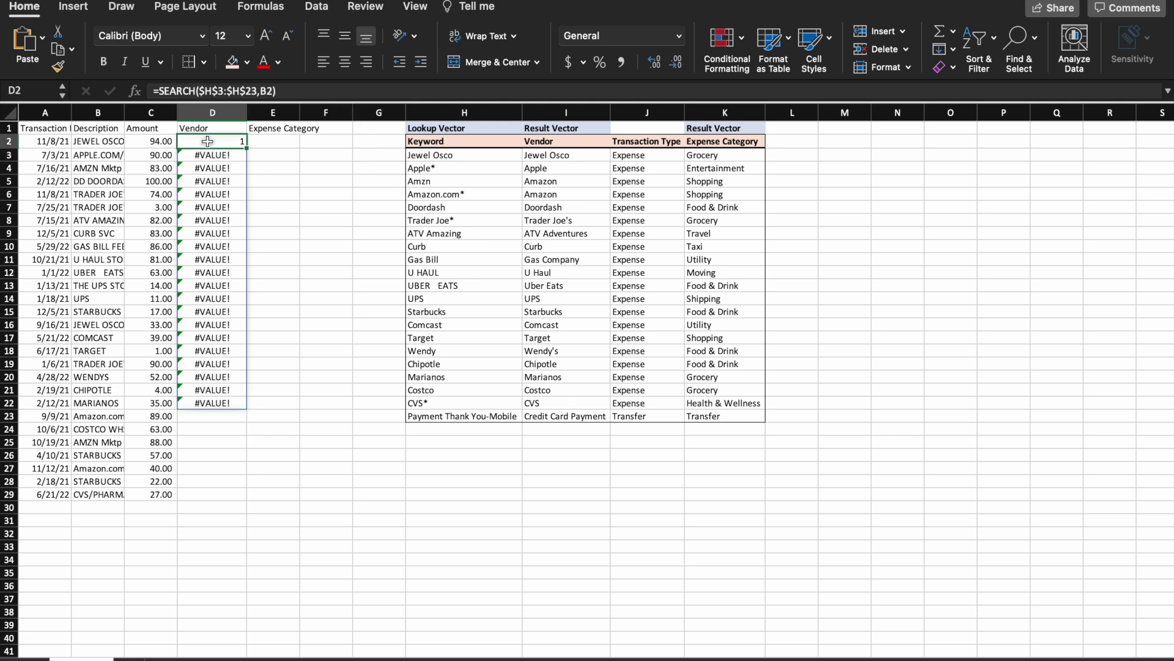
click(157, 90)
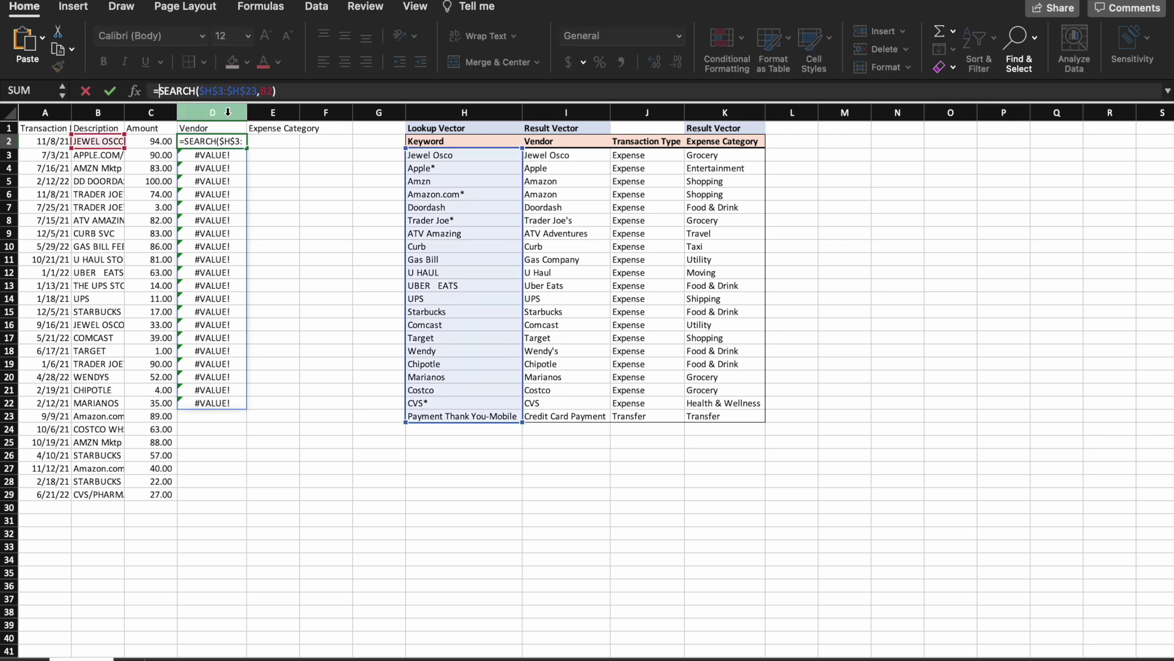
key(Escape)
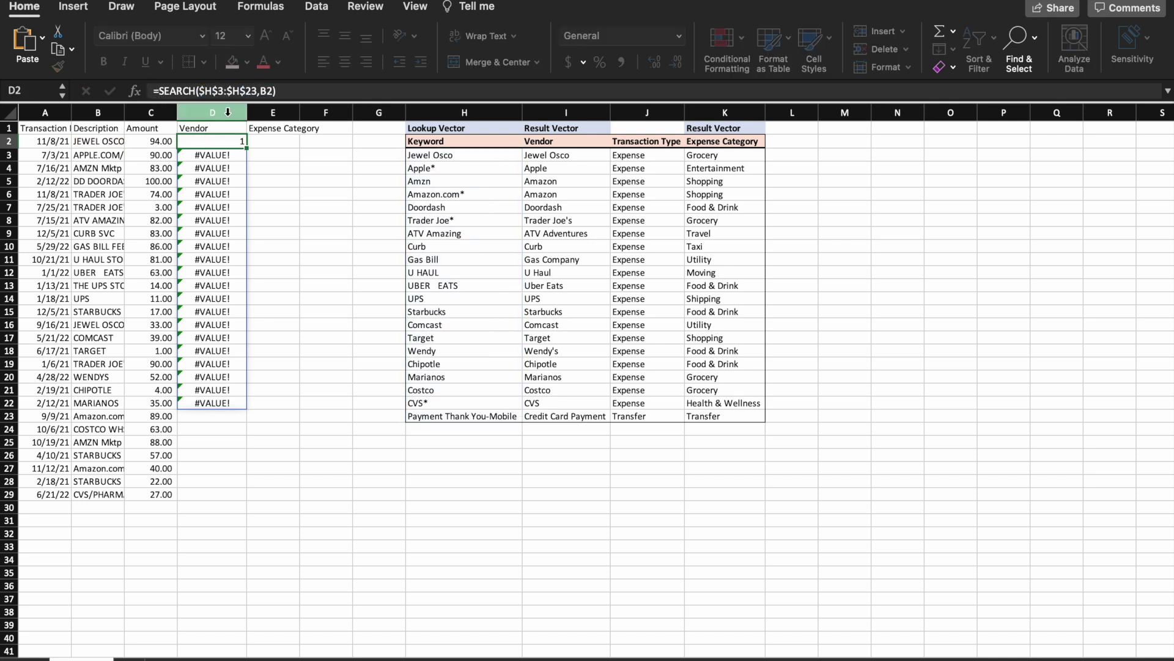
drag(217, 142, 205, 402)
key(super+c)
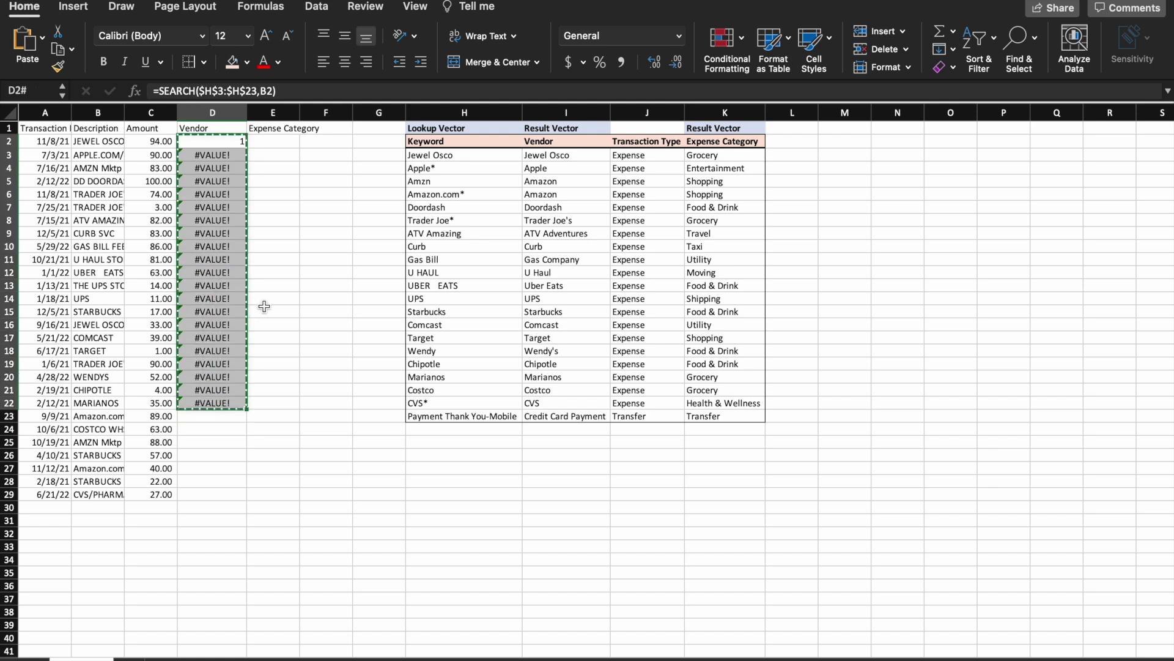
click(283, 143)
key(super+v)
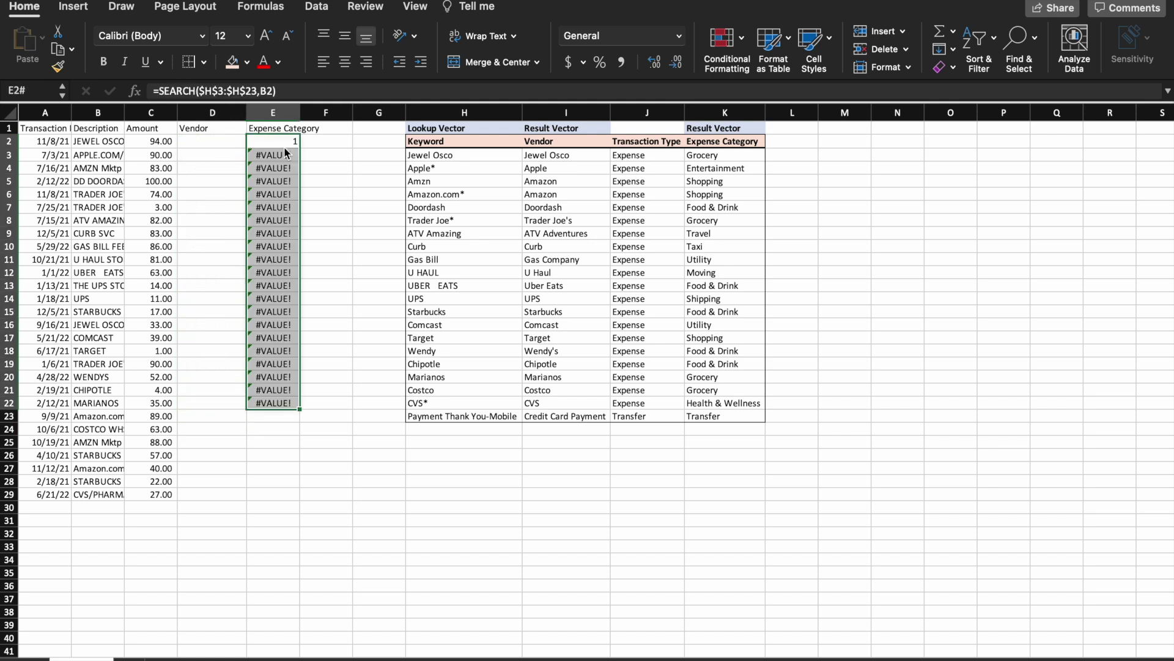
click(301, 92)
key(Return)
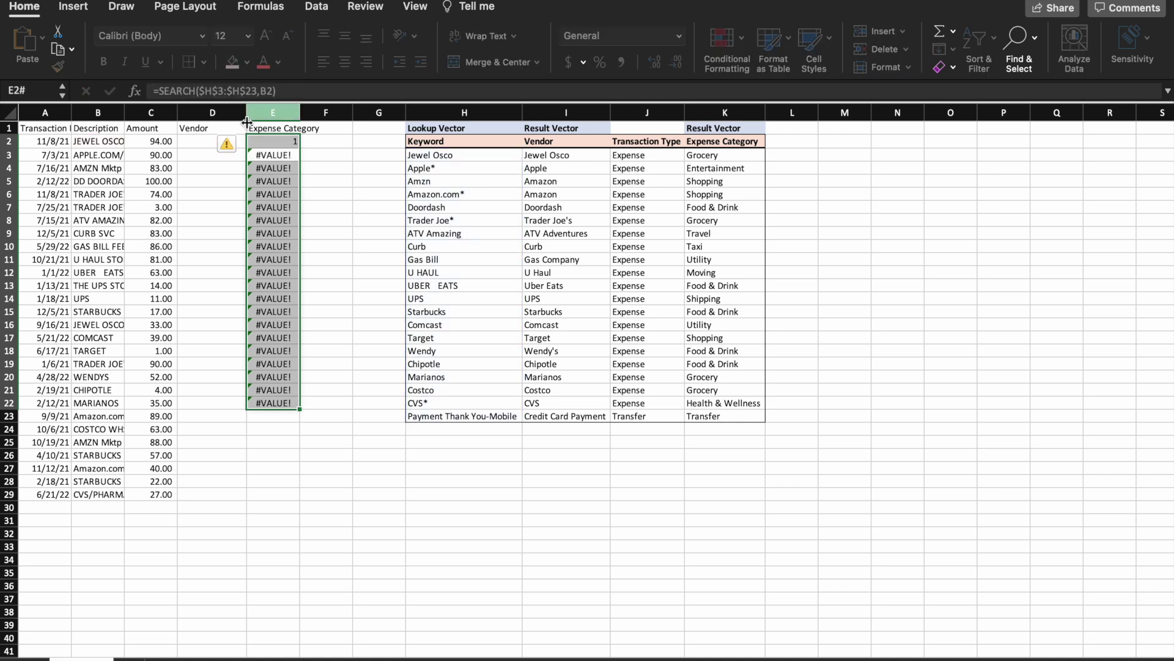
- Paste the SEARCH formula back into Vendor cell D2 for further editing
click(193, 144)
click(206, 91)
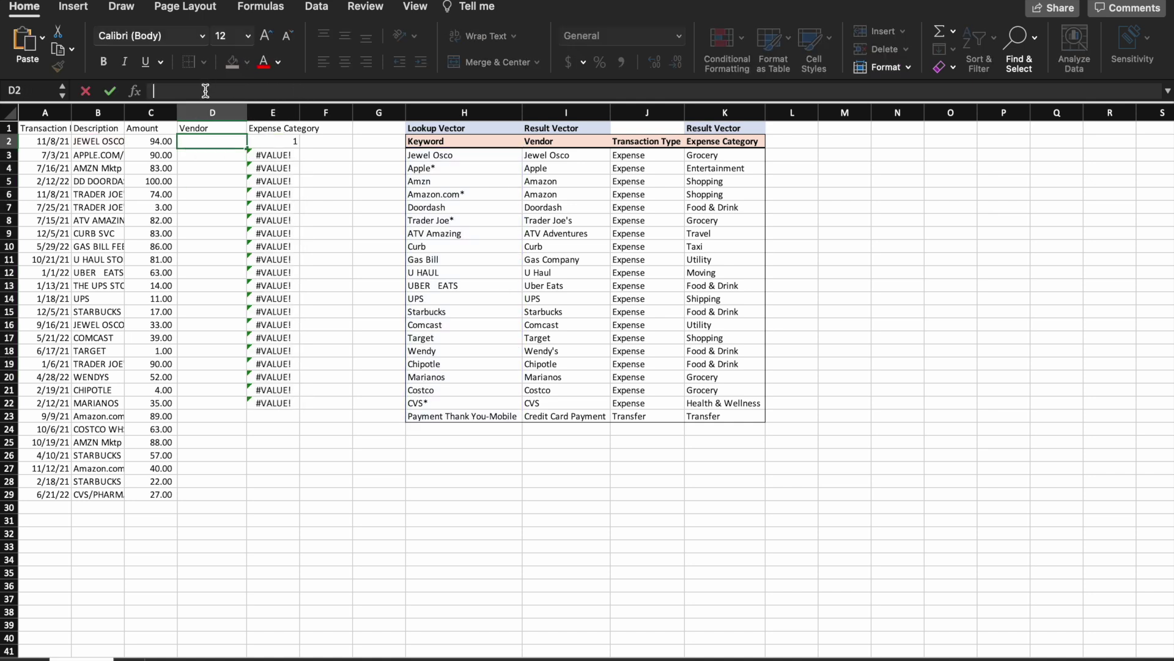
key(super+v)
click(163, 91)
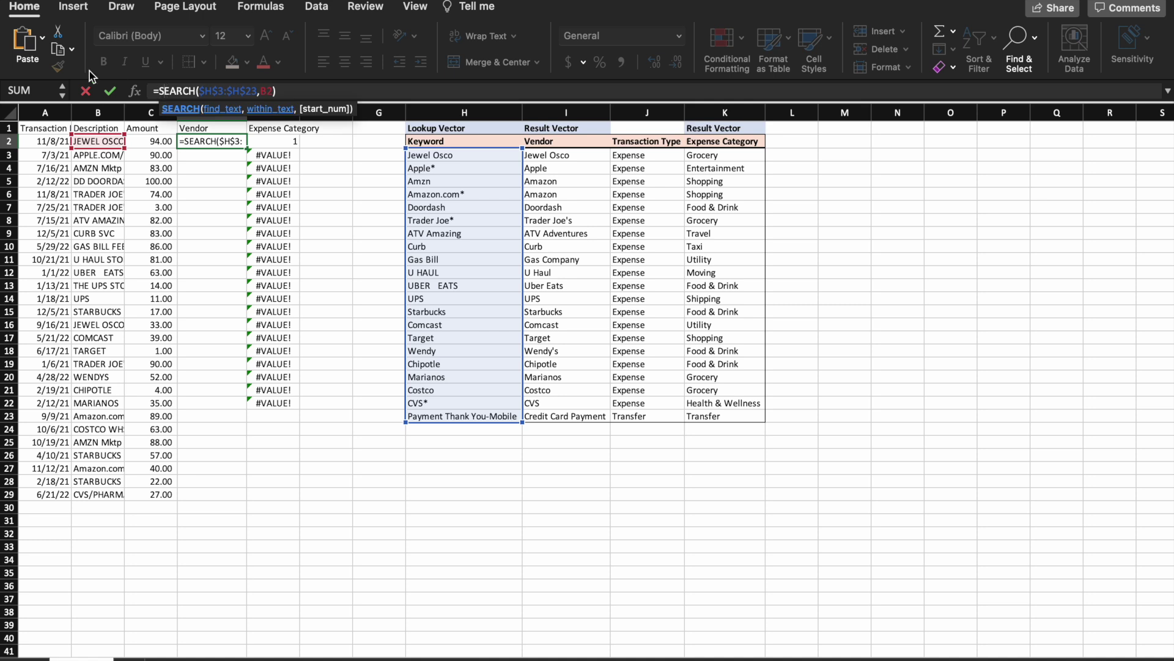
- Make D2 =LOOKUP(9.99E+307,SEARCH($H$3:$H$23,B2),$I$3:$I$23), returning Jewel Osco
click(159, 90)
text(lookup)
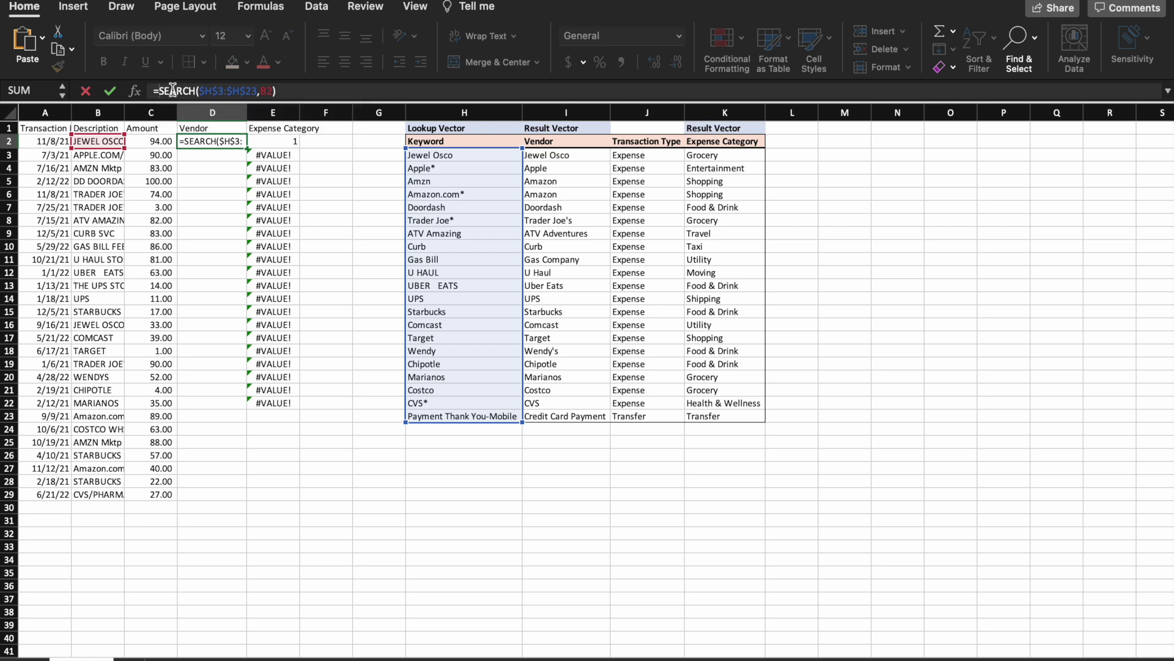
text(()
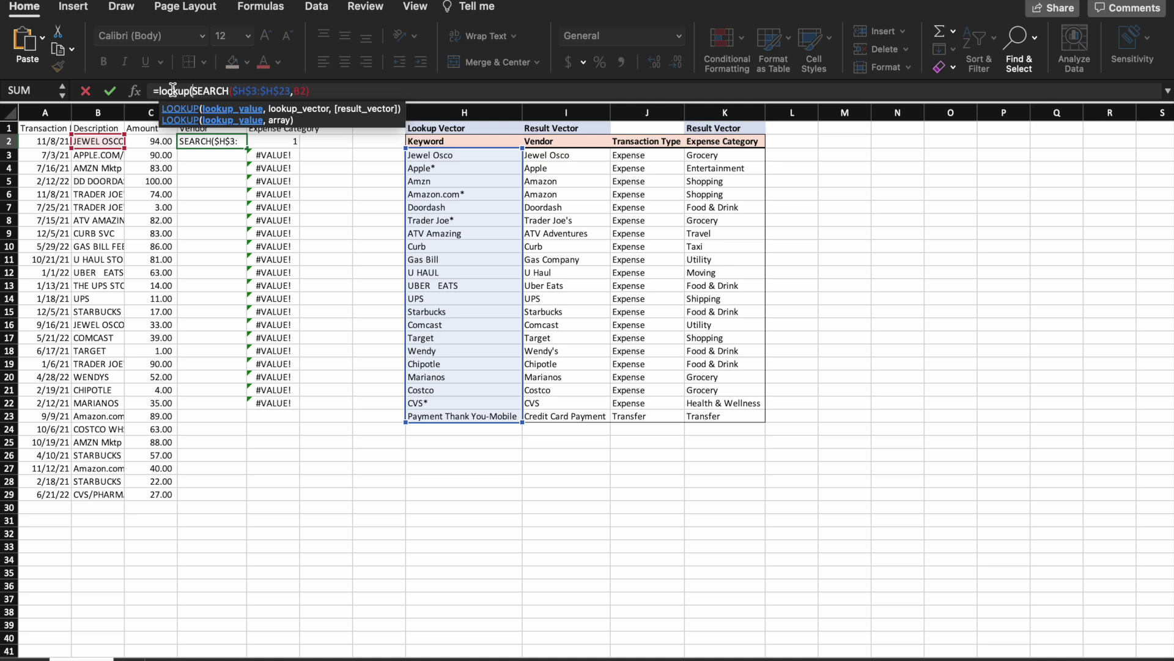
text(9.)
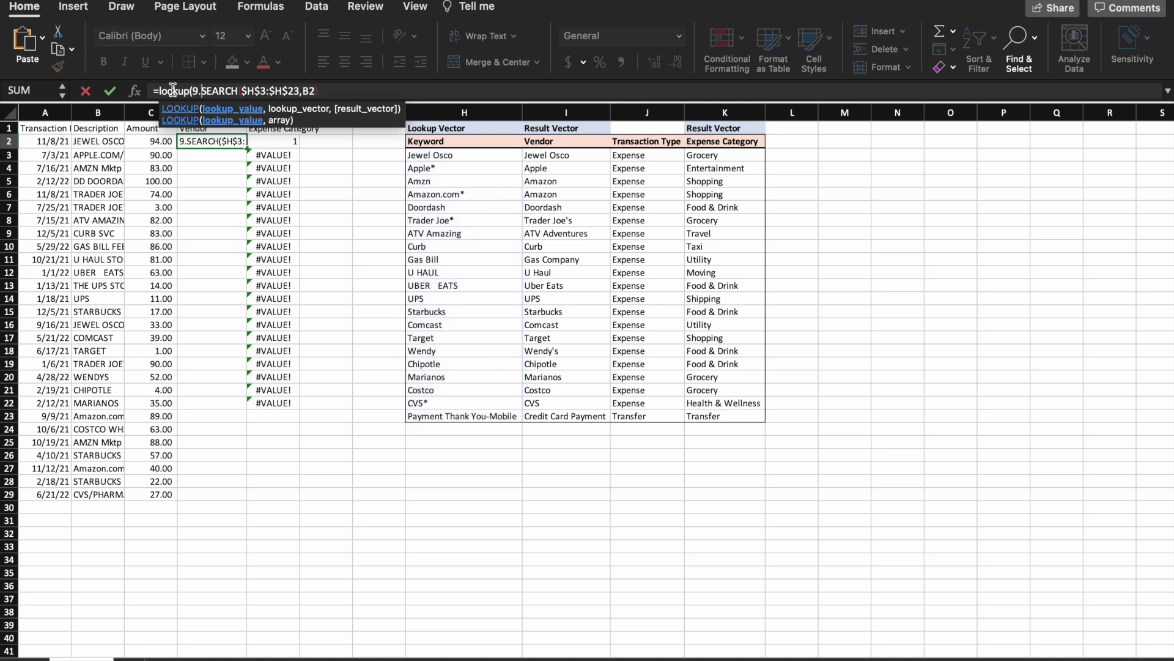
text(99)
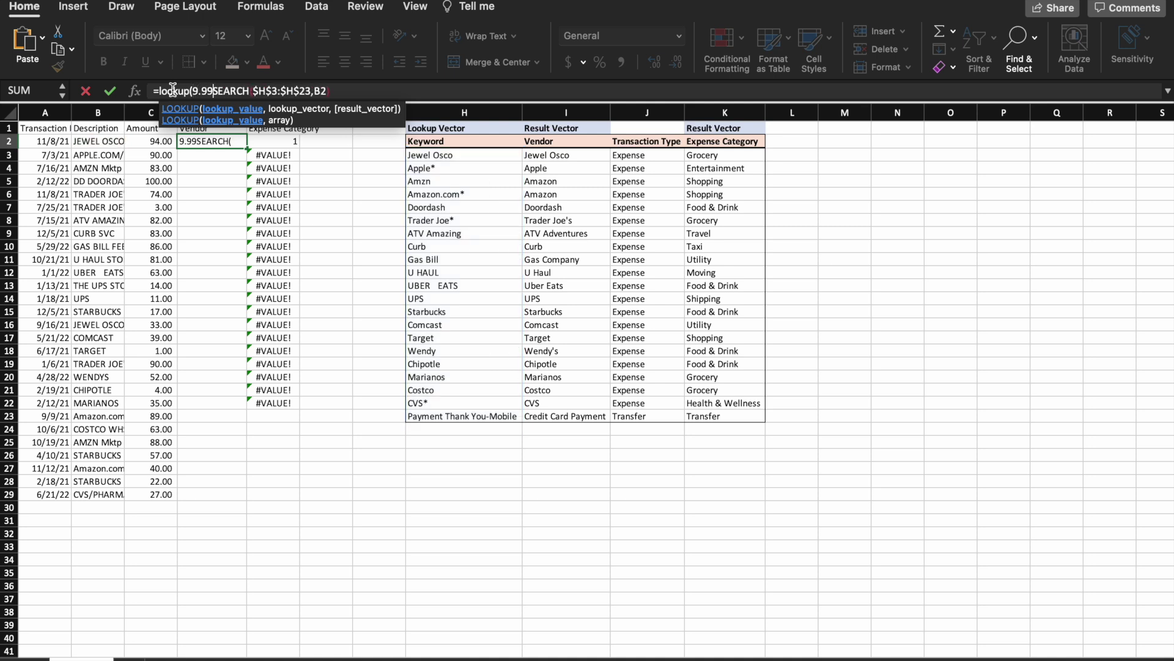
text(E+)
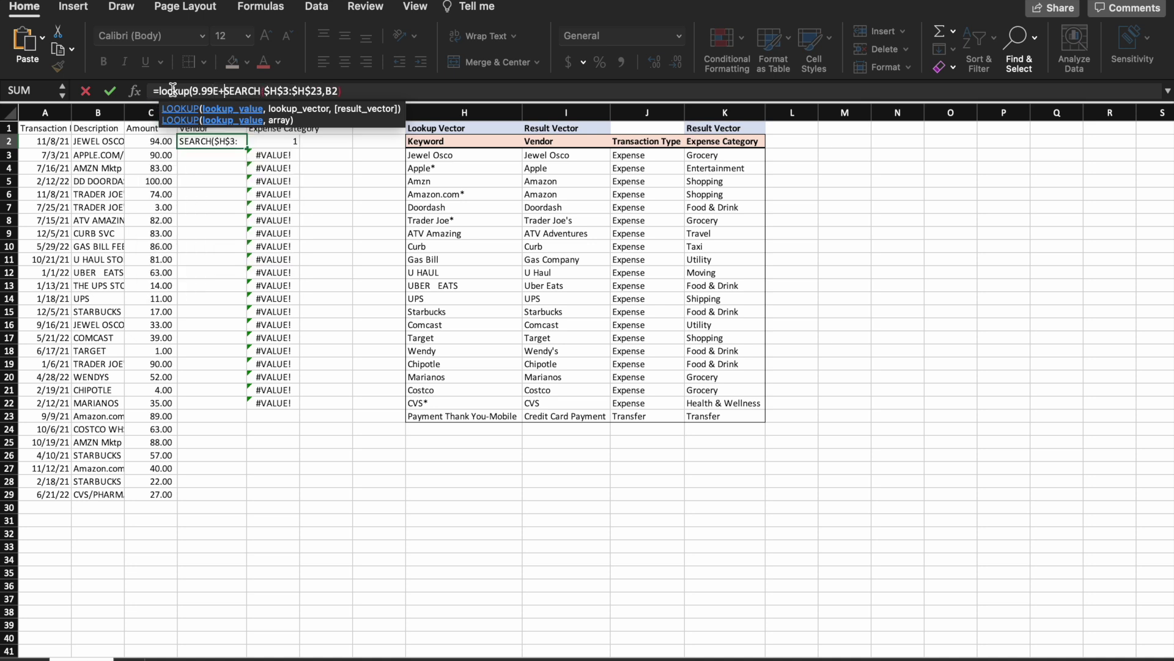
text(307)
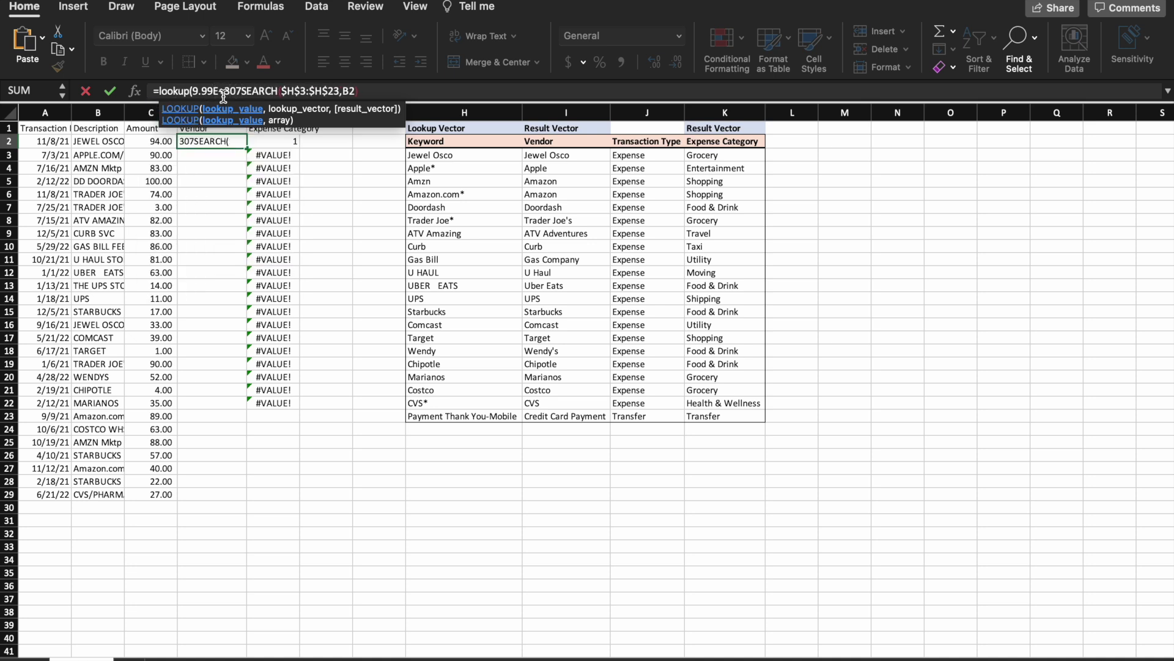
text(,)
click(415, 90)
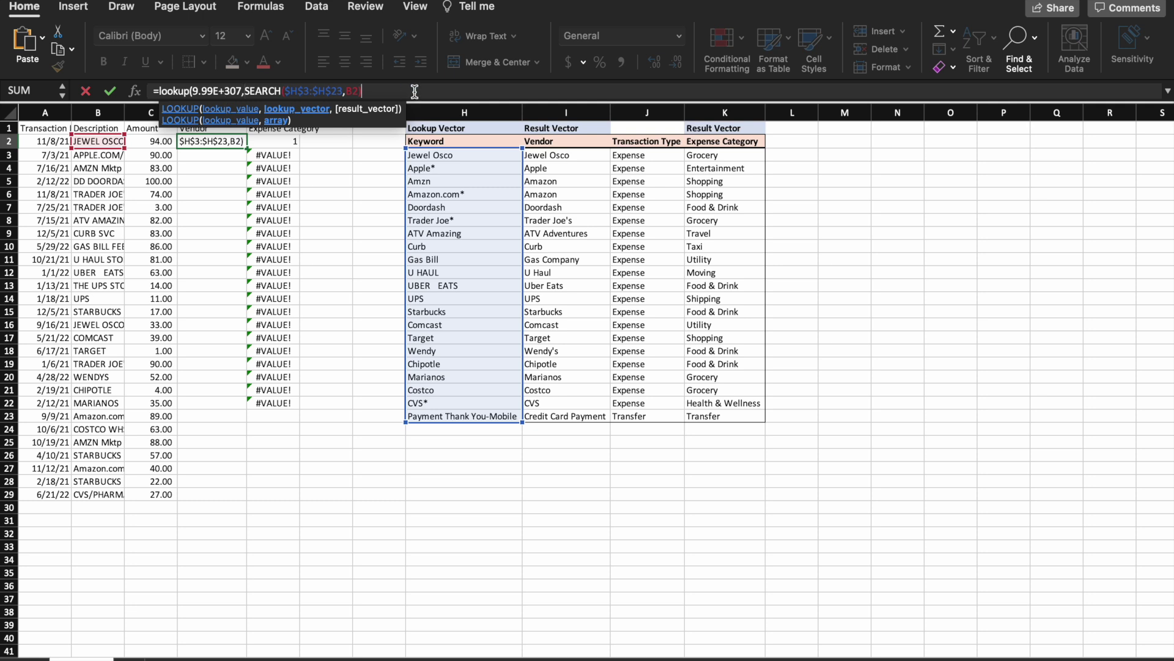
text(,)
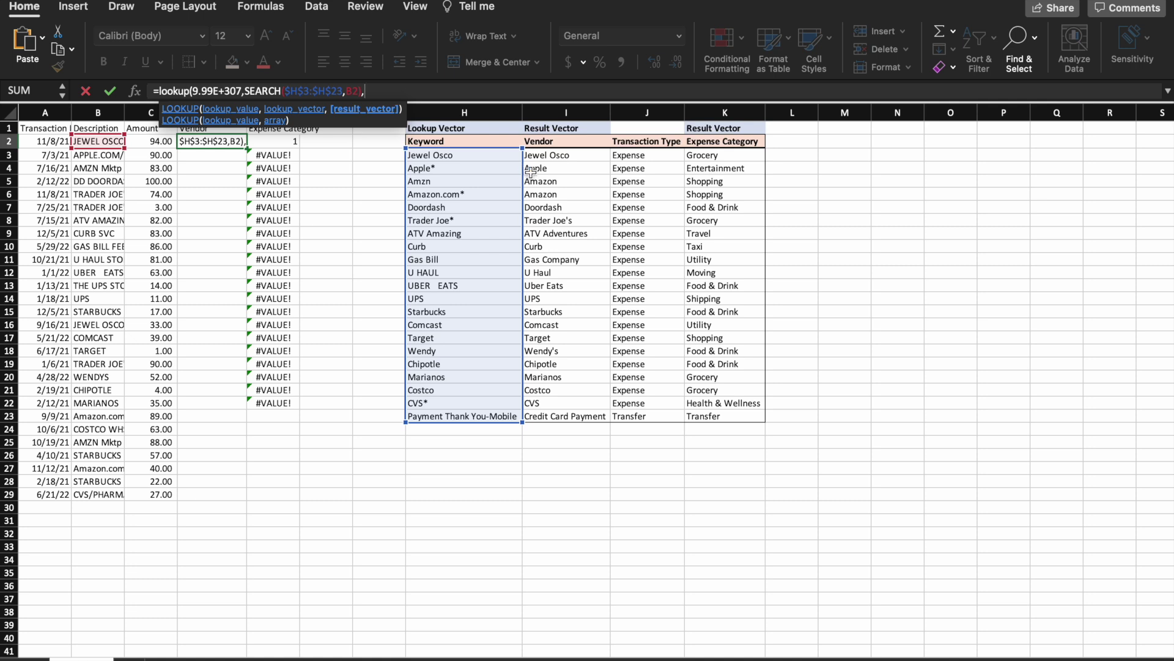
click(562, 158)
drag(565, 183, 564, 404)
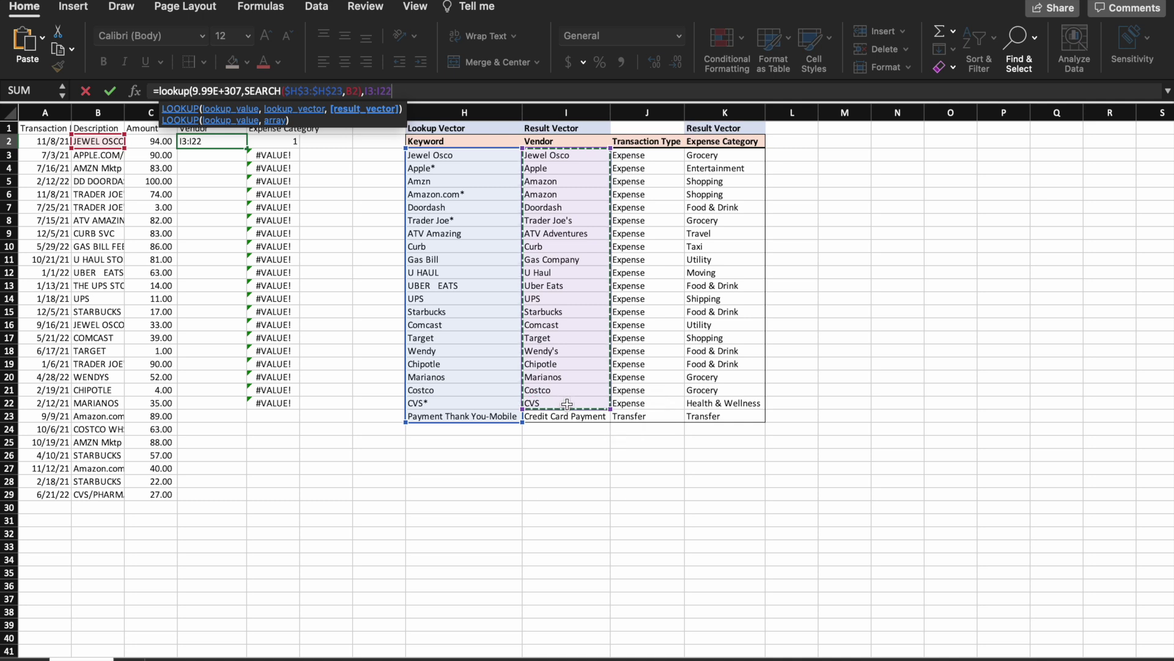
drag(564, 329, 605, 417)
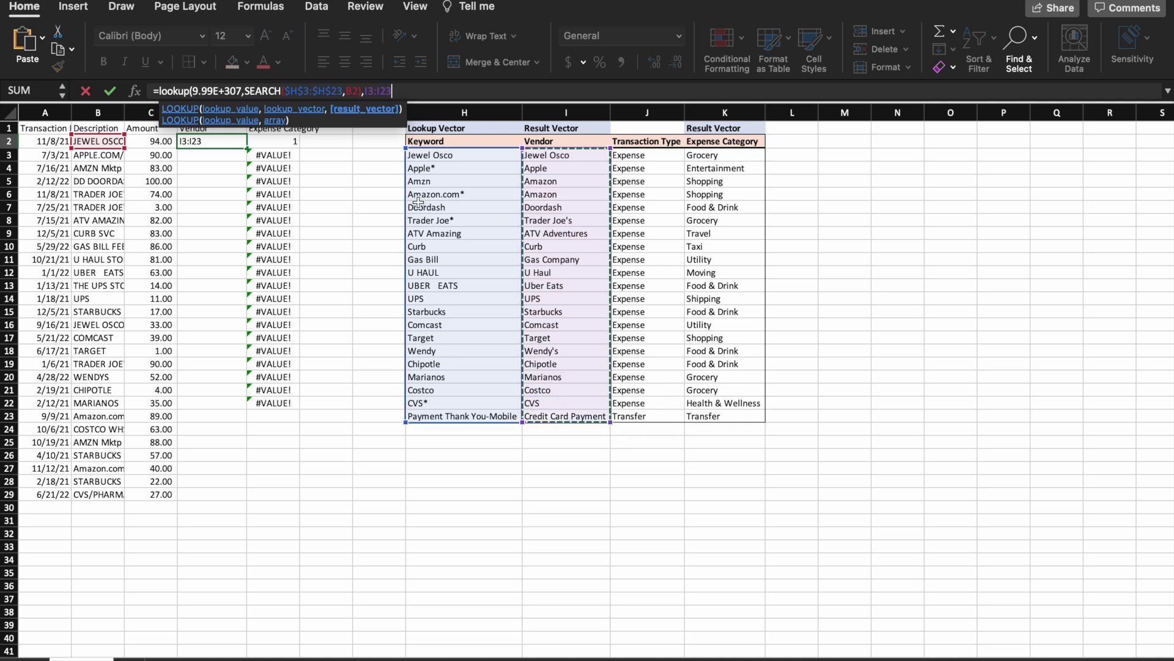
drag(365, 91, 392, 91)
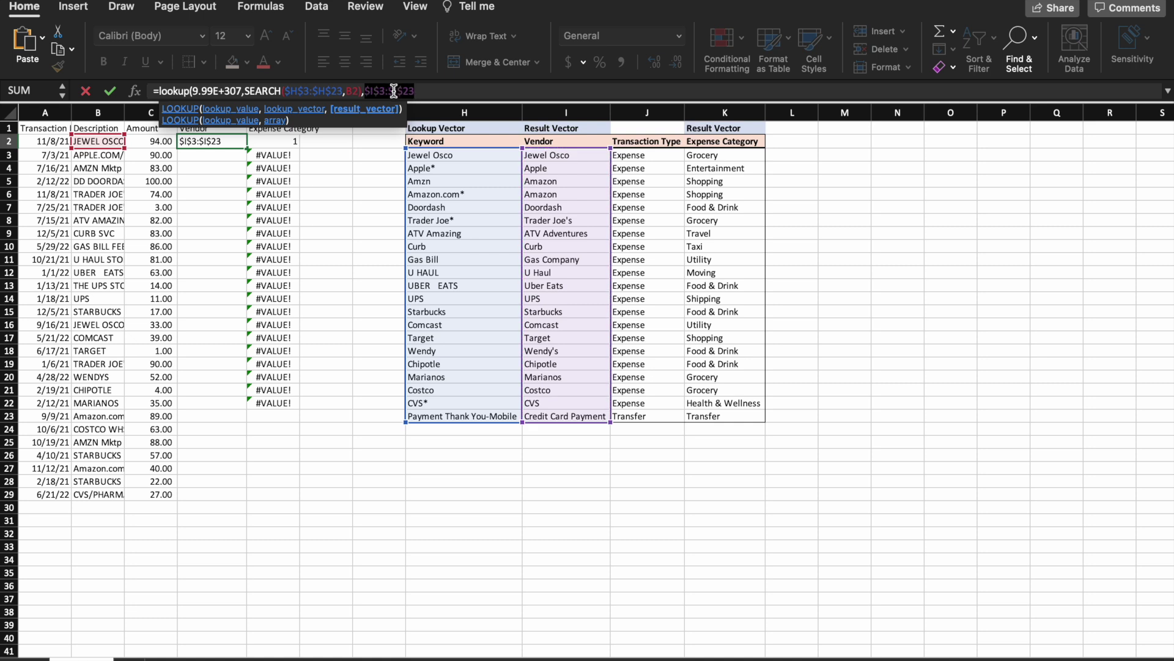
key(F4)
key(Return)
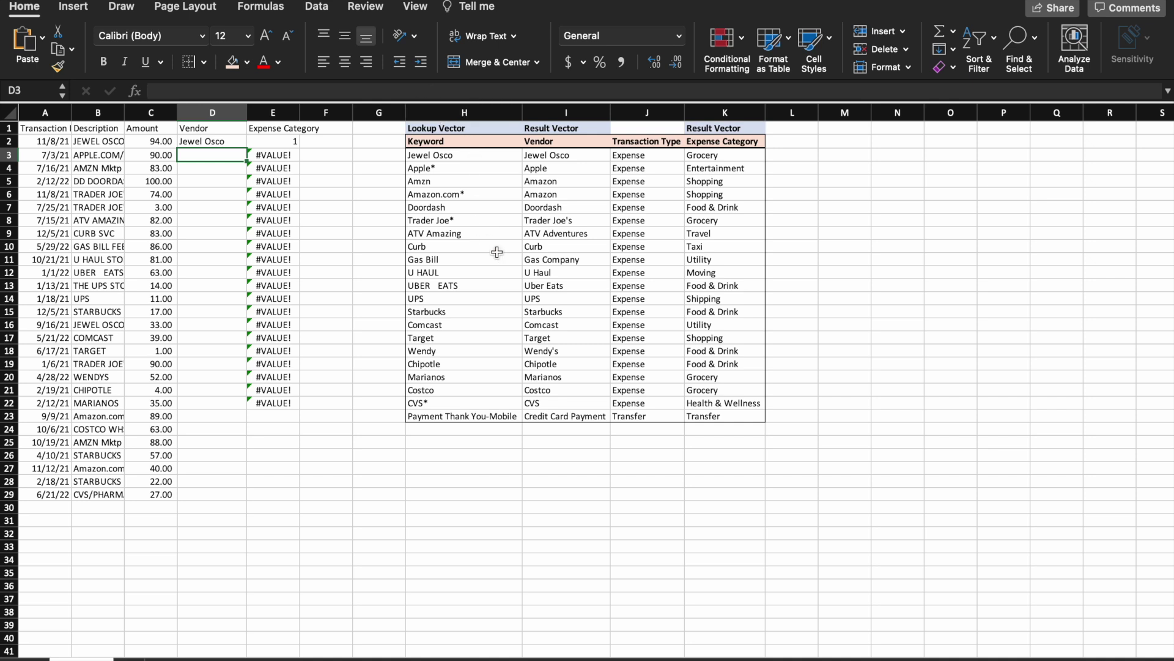
click(221, 142)
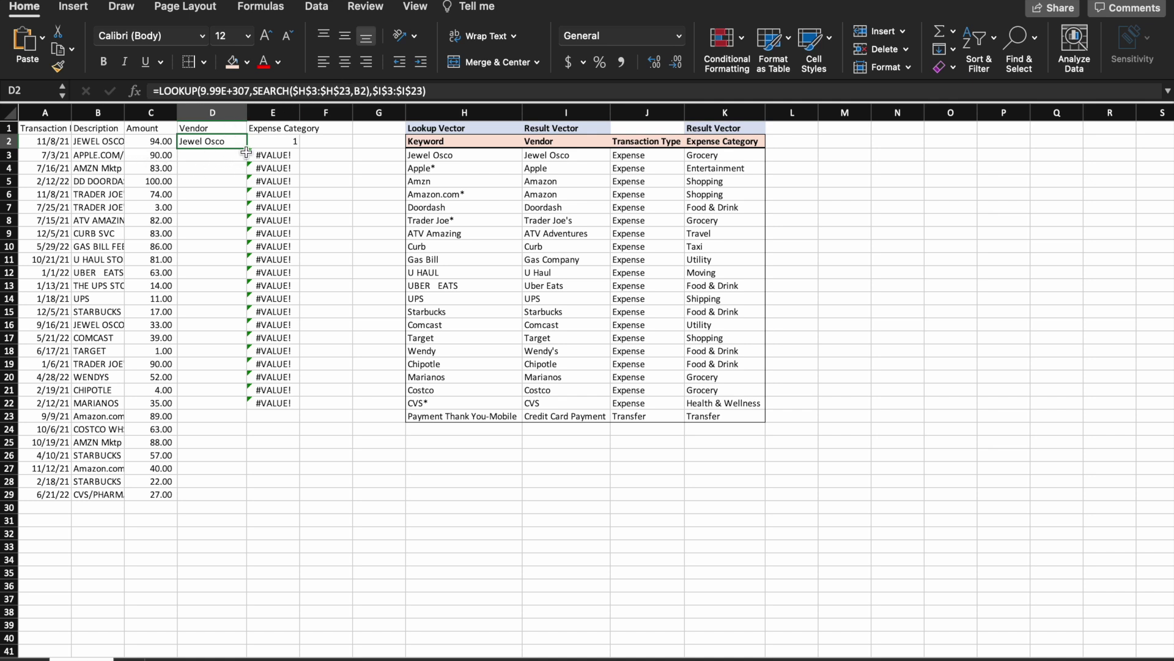
- Fill the Vendor formula down to D29 and spot-check the UPS and Starbucks keyword matches
double_click(248, 149)
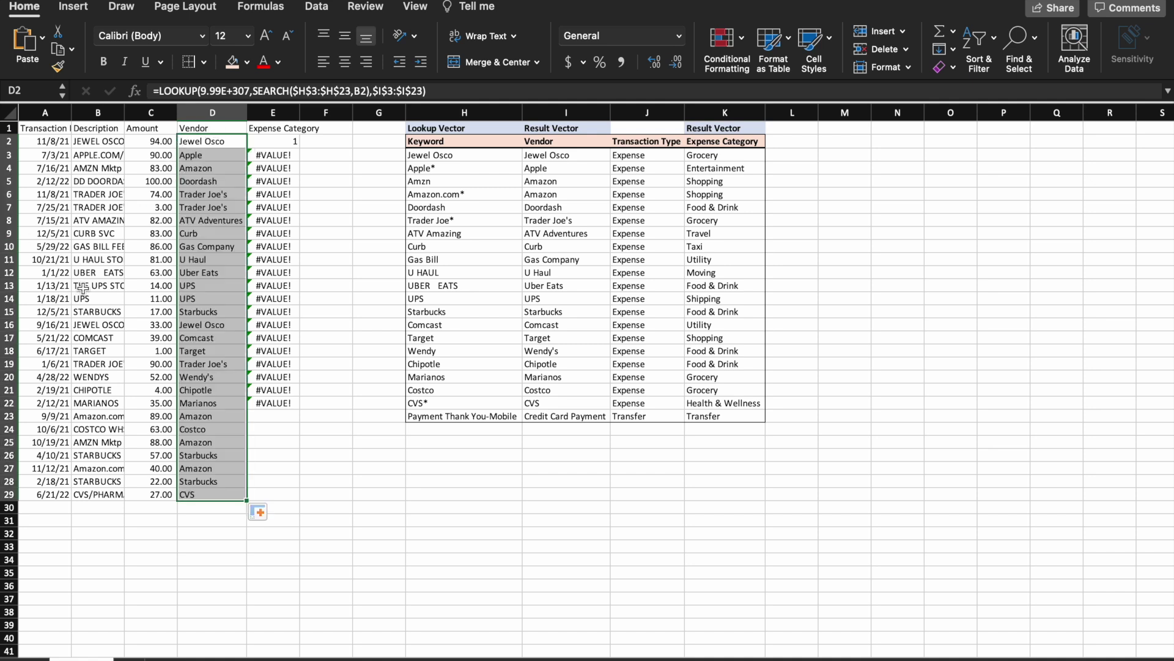
click(196, 290)
click(478, 309)
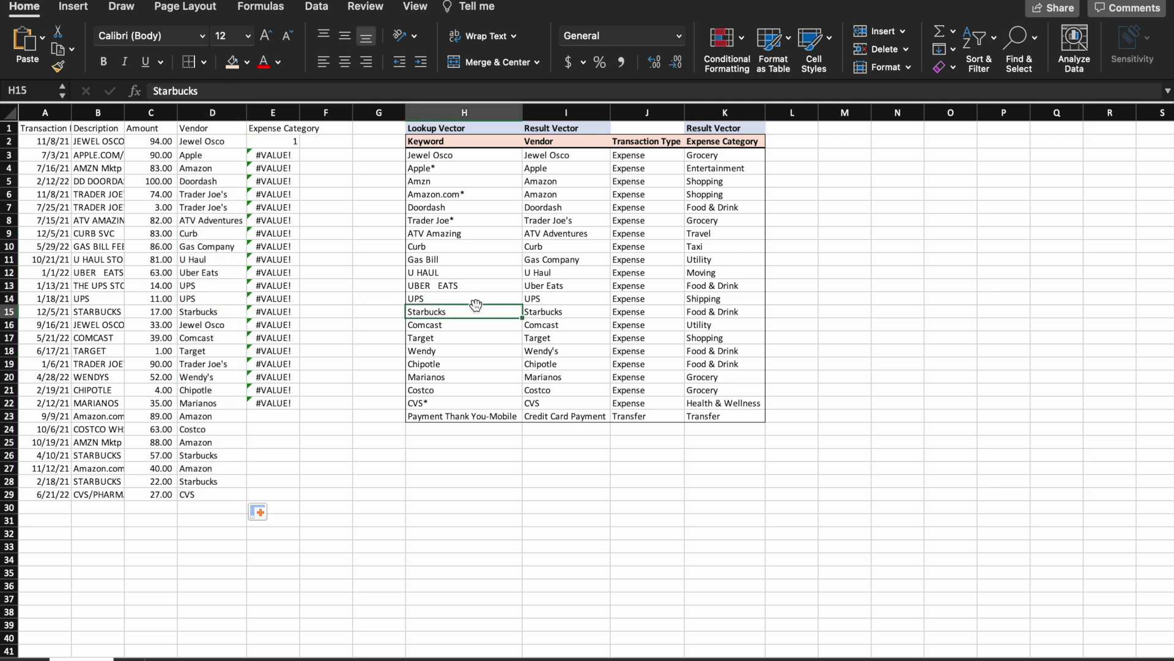
click(471, 297)
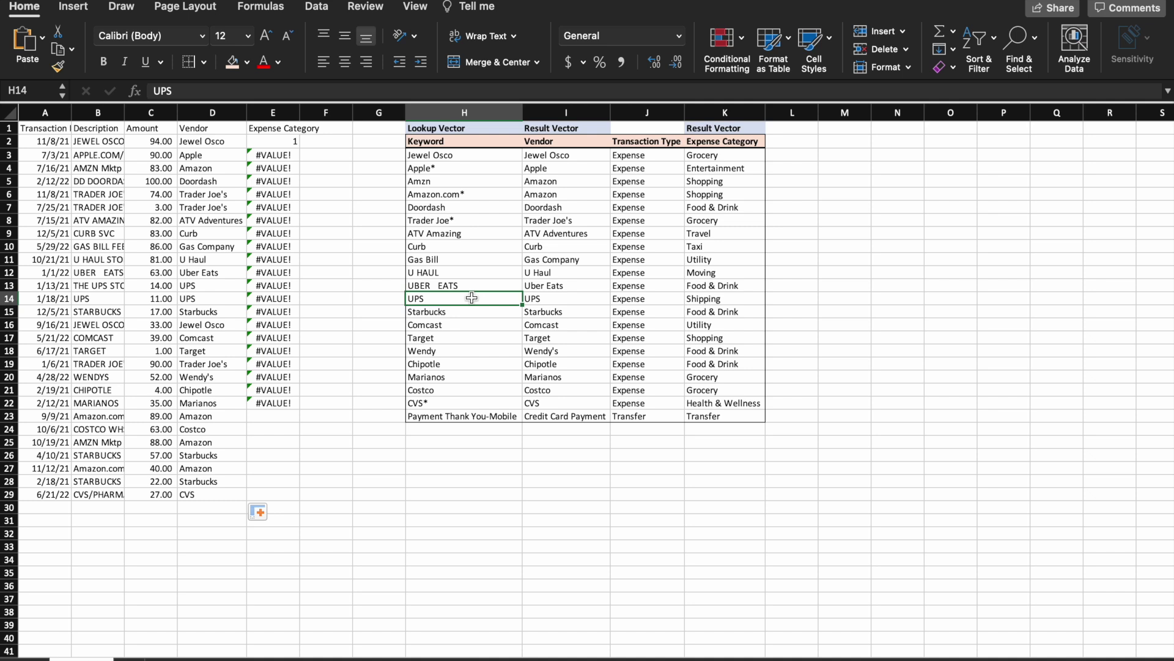
click(552, 301)
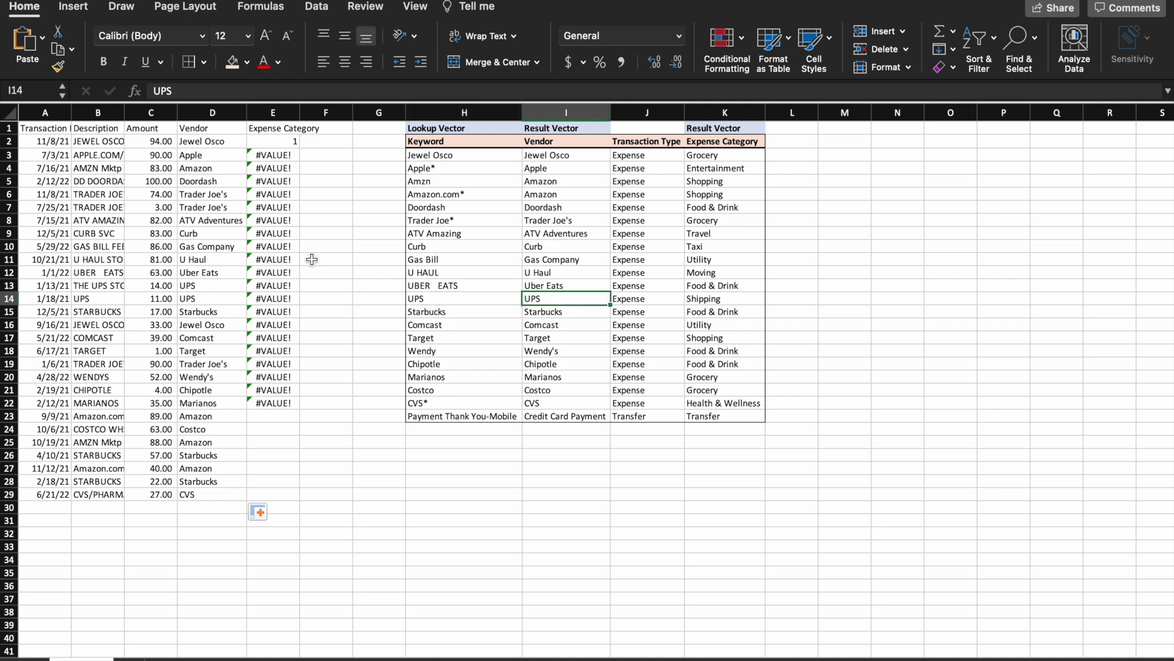
double_click(269, 140)
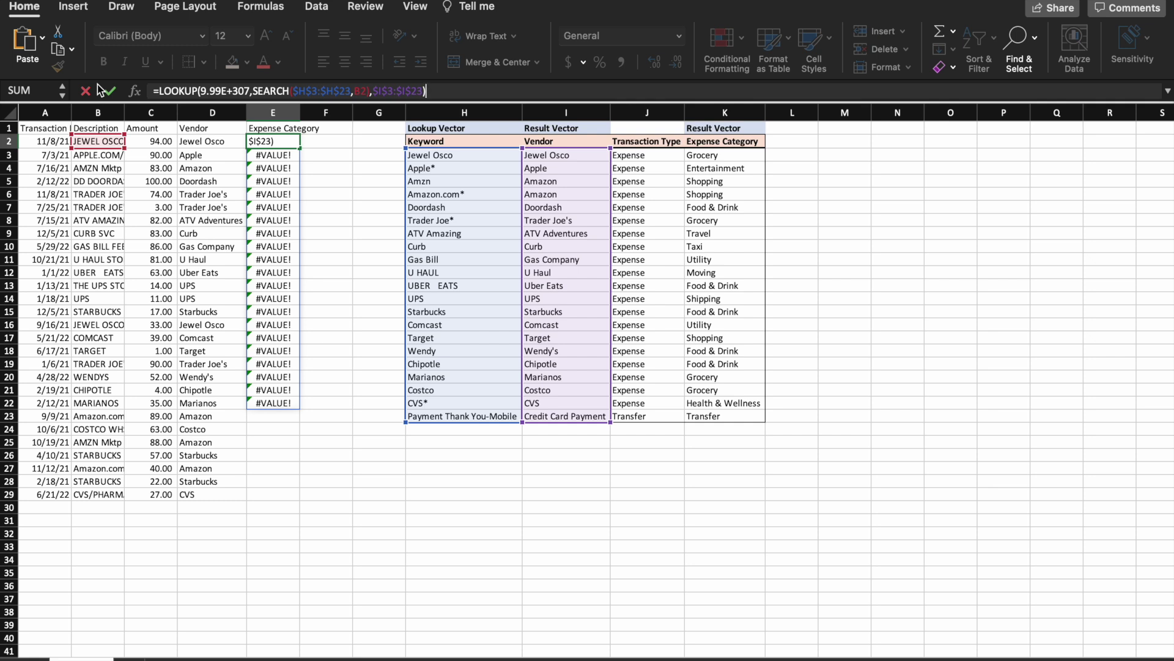
- Point E2's LOOKUP result range at the column K categories and fill it down to E29
click(99, 90)
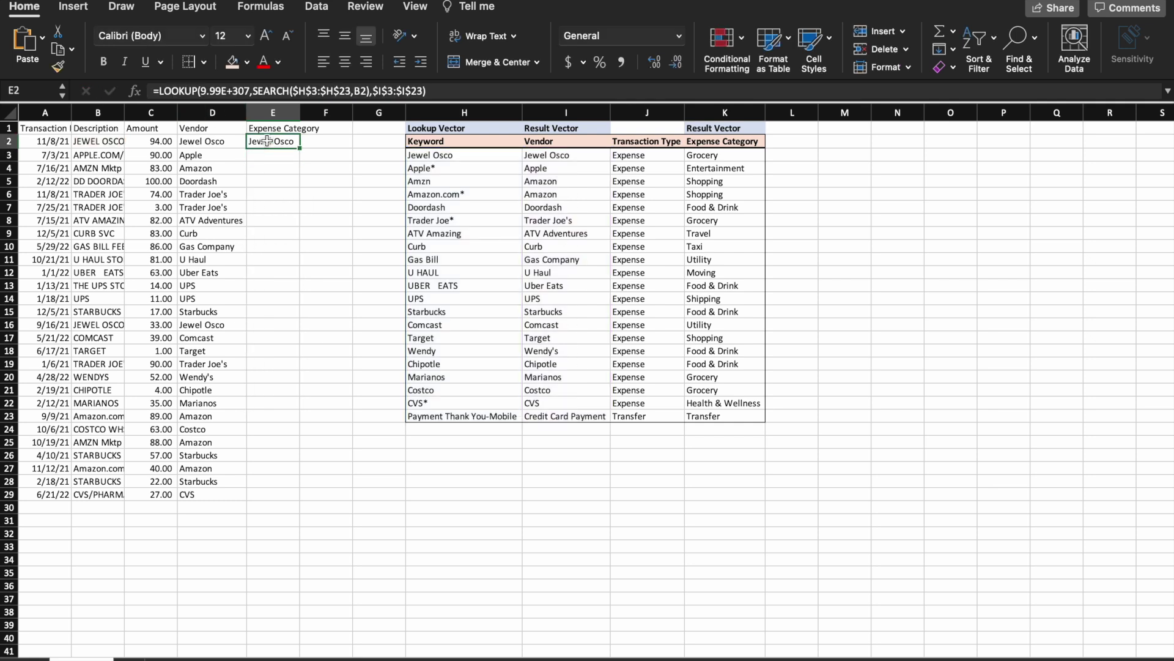
click(374, 90)
drag(374, 91, 423, 95)
key(BackSpace)
drag(706, 158, 710, 430)
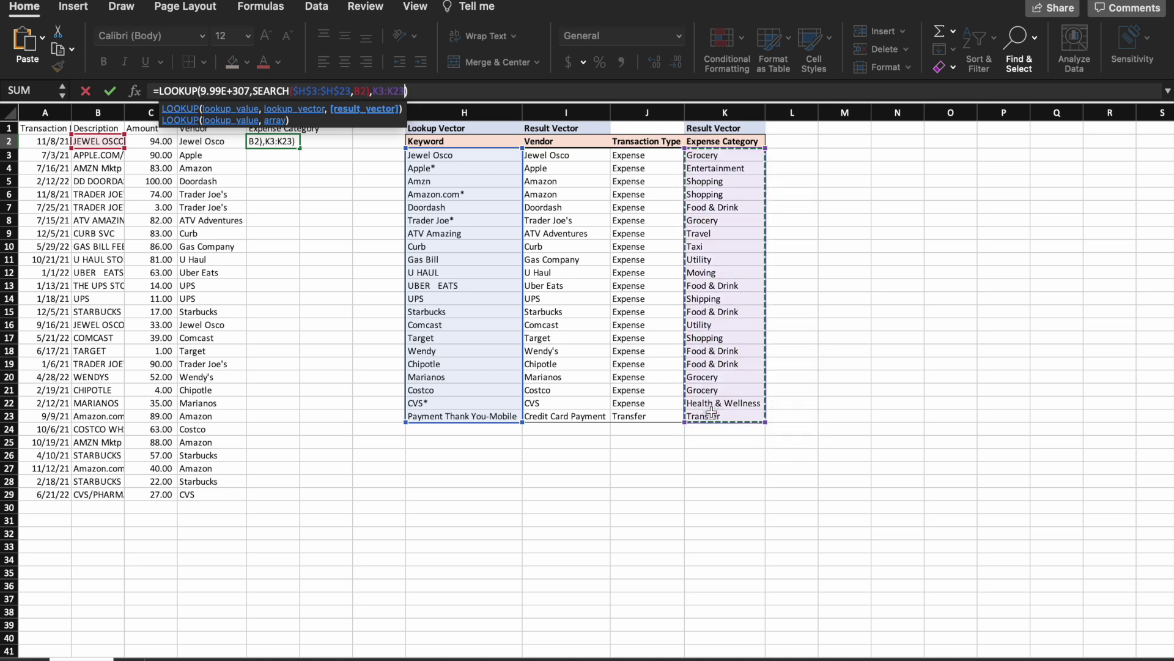
key(Return)
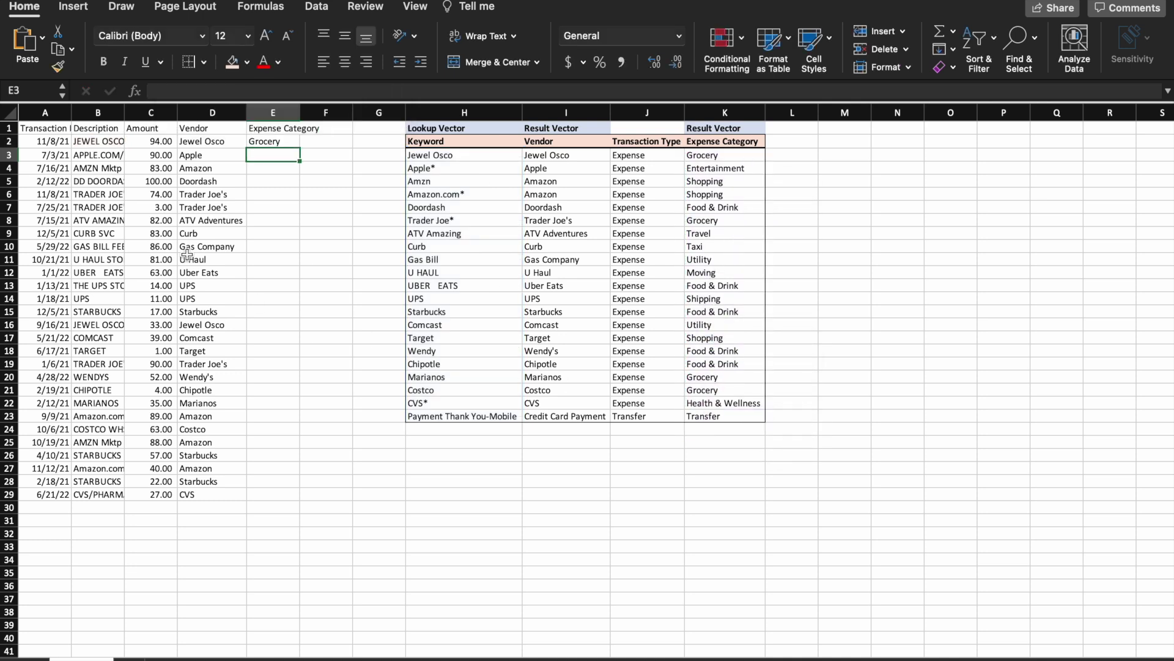
click(279, 143)
double_click(298, 149)
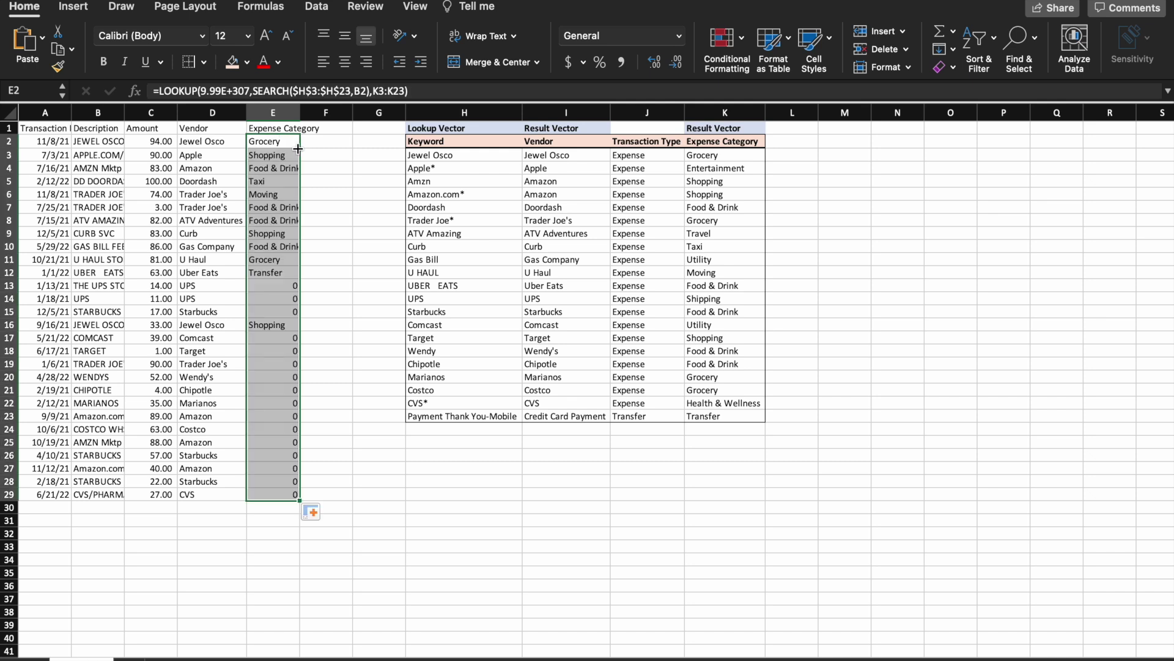
- Make E2's result range absolute $K$3:$K$23 and refill the category formula down to row 29
click(284, 144)
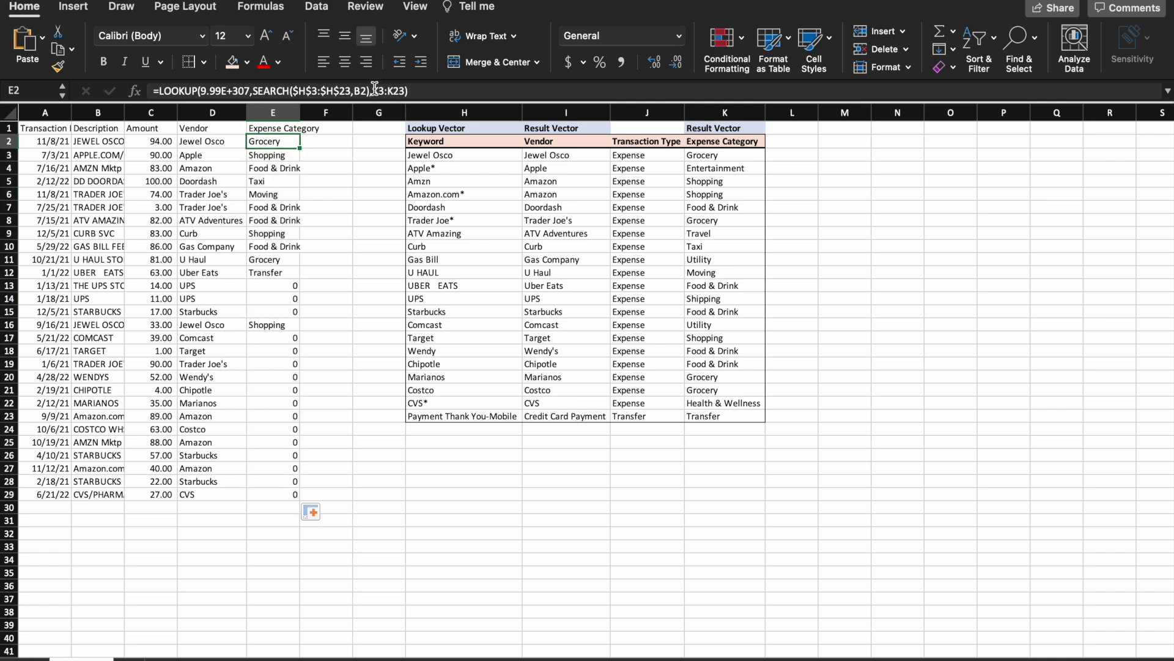
drag(374, 89, 404, 93)
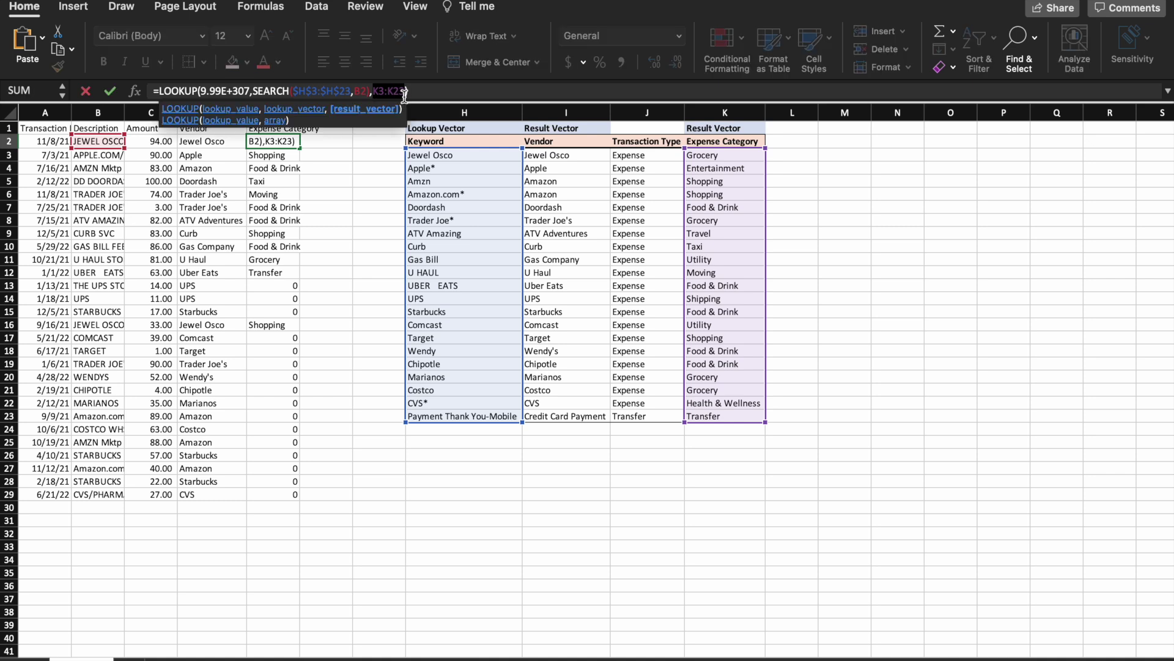
key(F4)
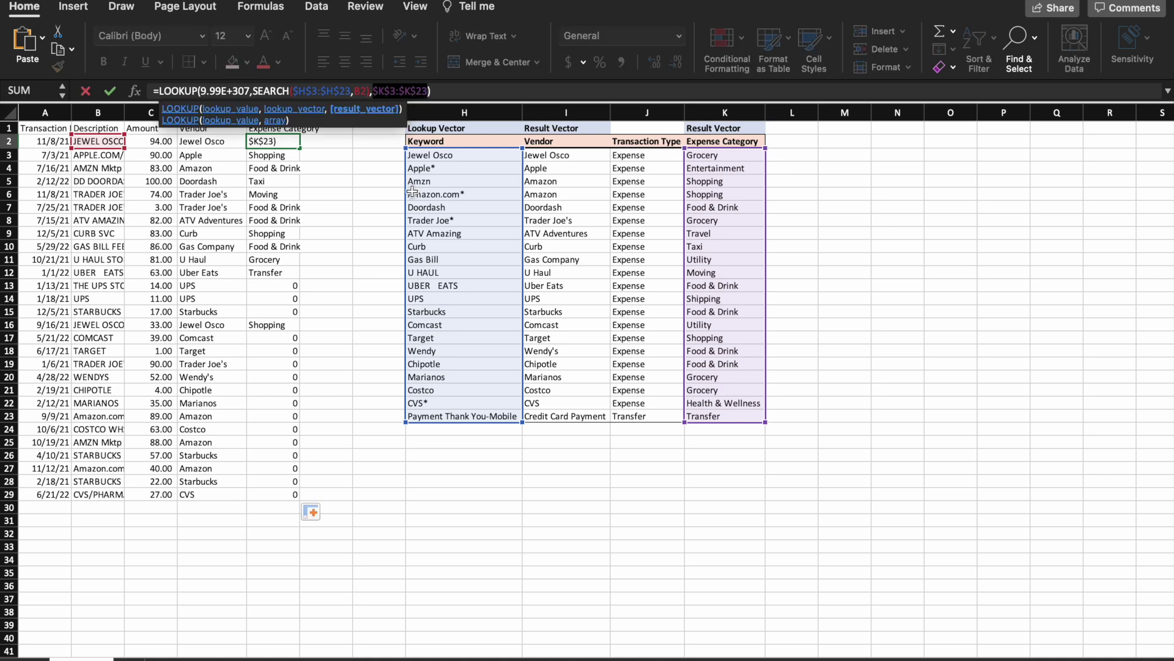
key(ctrl+Return)
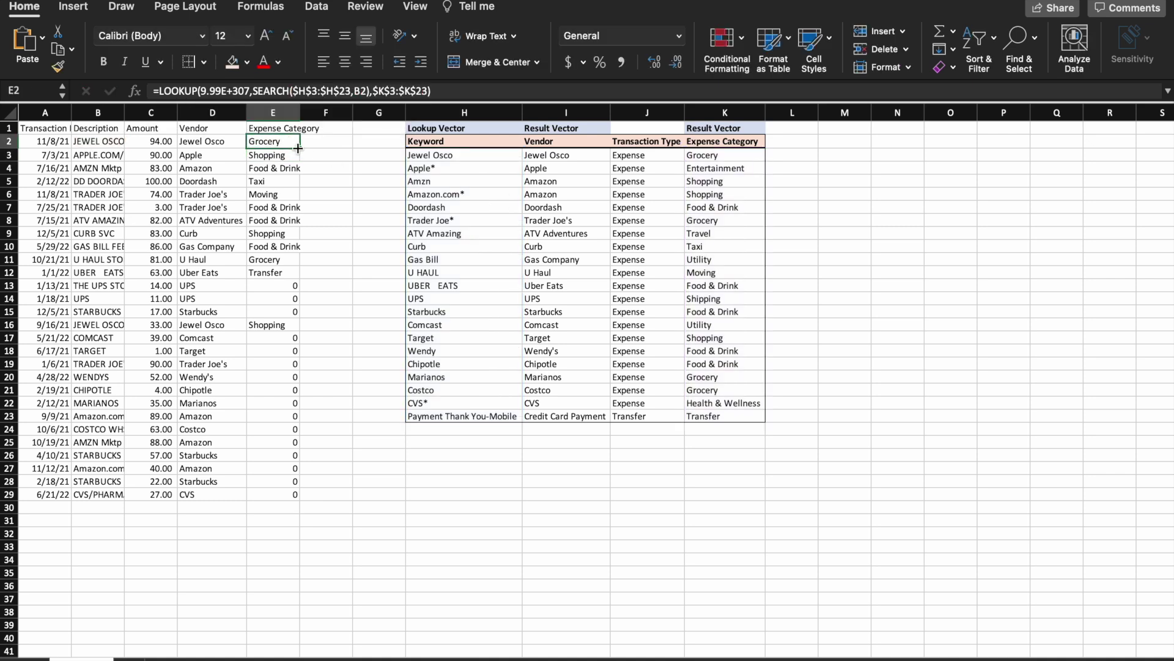
double_click(300, 148)
click(436, 393)
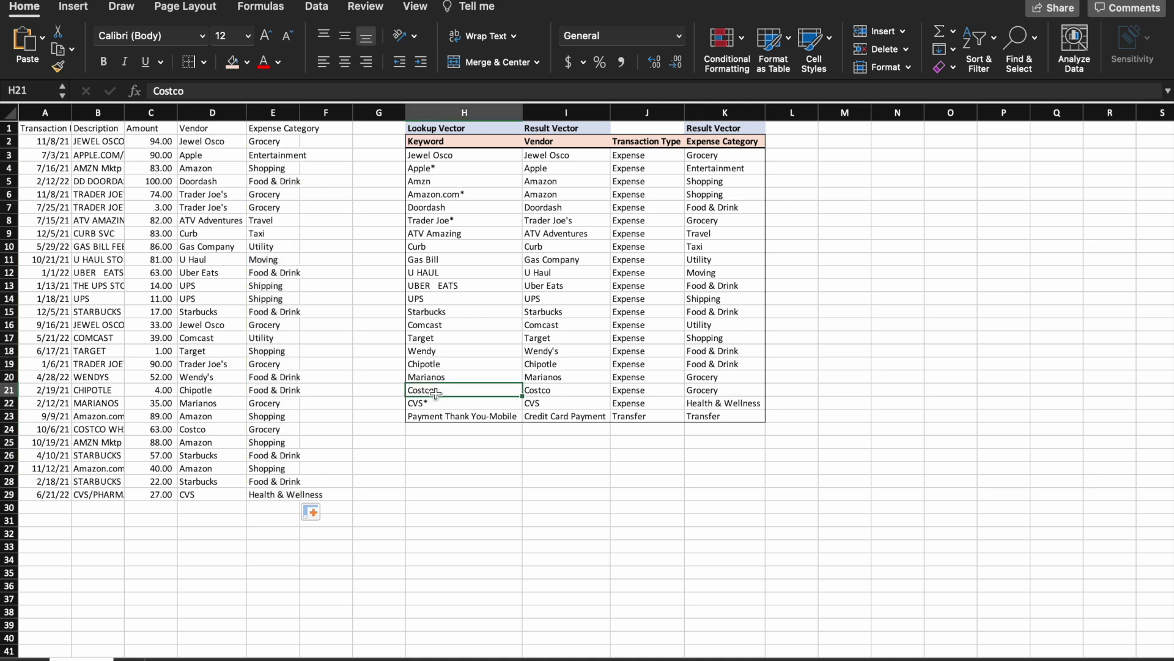